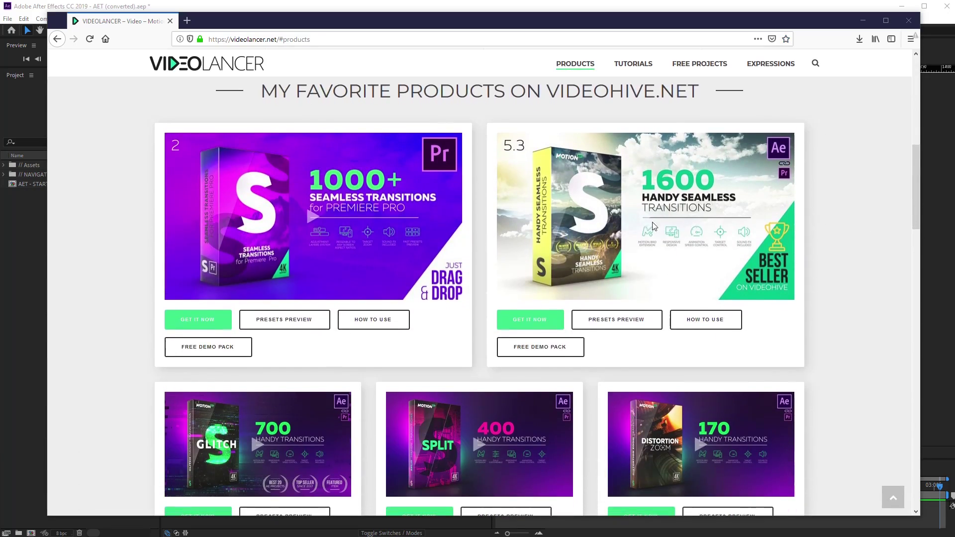
Play the 1600 Handy Seamless Transitions promo video, then return to After Effects
click(641, 225)
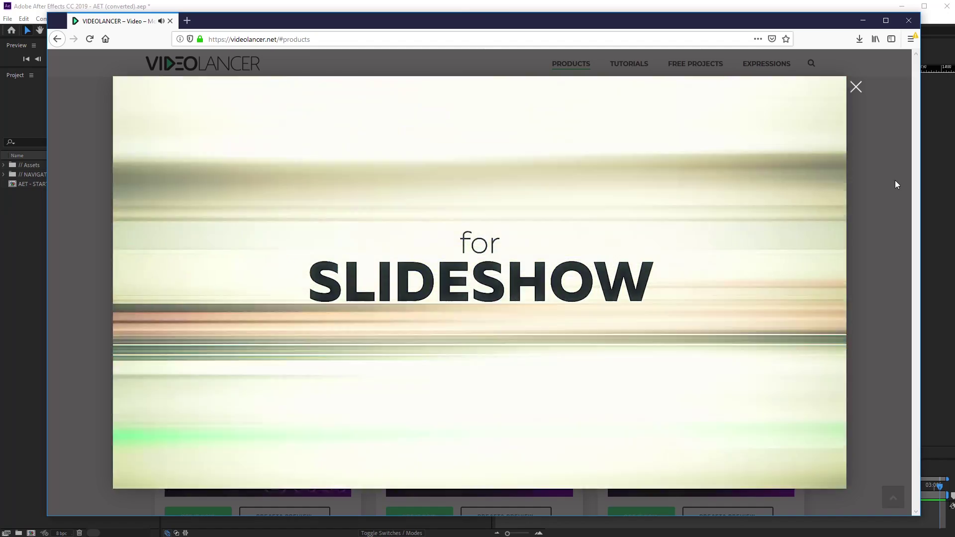
key(alt+Tab)
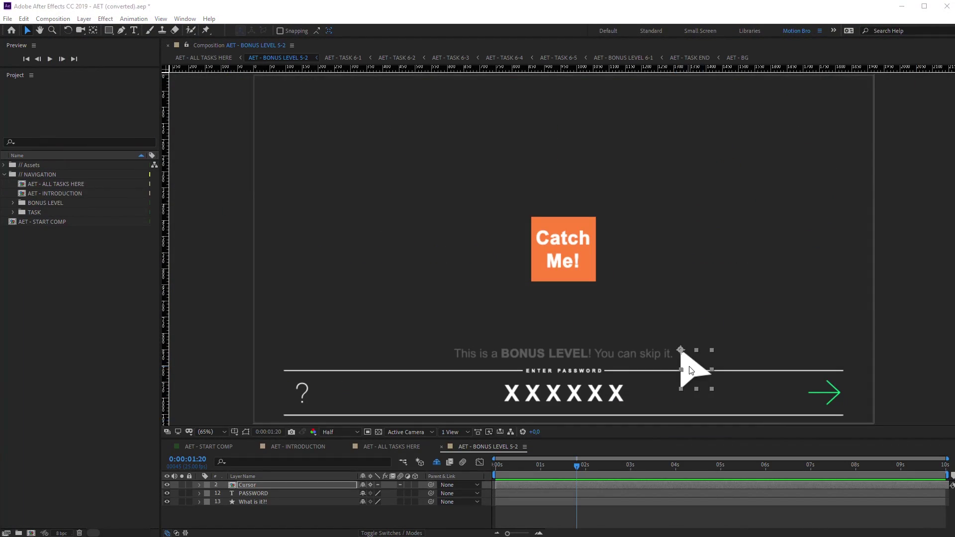
Chase the Catch Me! box in Bonus Level 5-2, then view Bonus Levels 3, 4-1 and 4-2
mouse_move(580, 277)
mouse_down()
mouse_move(552, 238)
mouse_move(593, 300)
mouse_move(590, 321)
mouse_move(582, 261)
mouse_move(567, 261)
mouse_move(569, 323)
mouse_move(567, 287)
mouse_move(577, 276)
mouse_up()
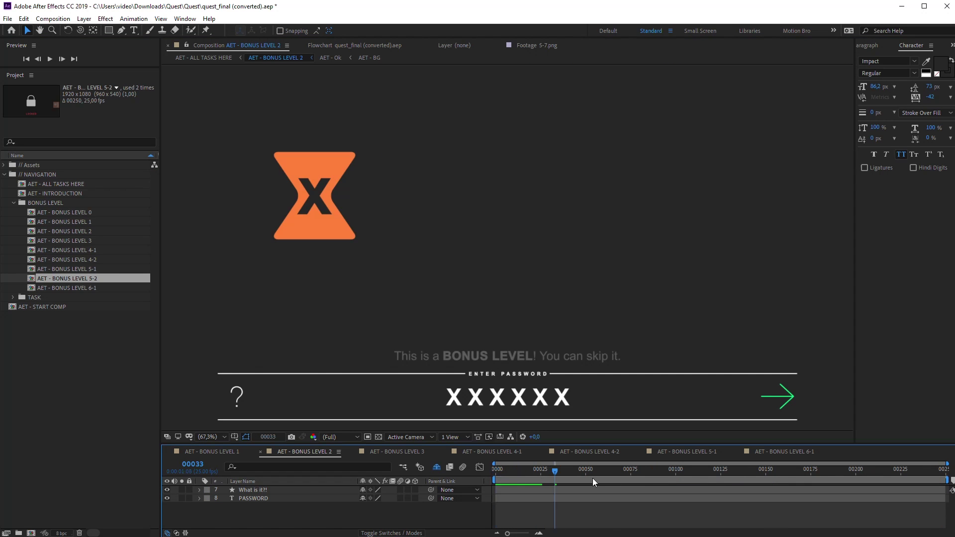
drag(592, 479, 813, 480)
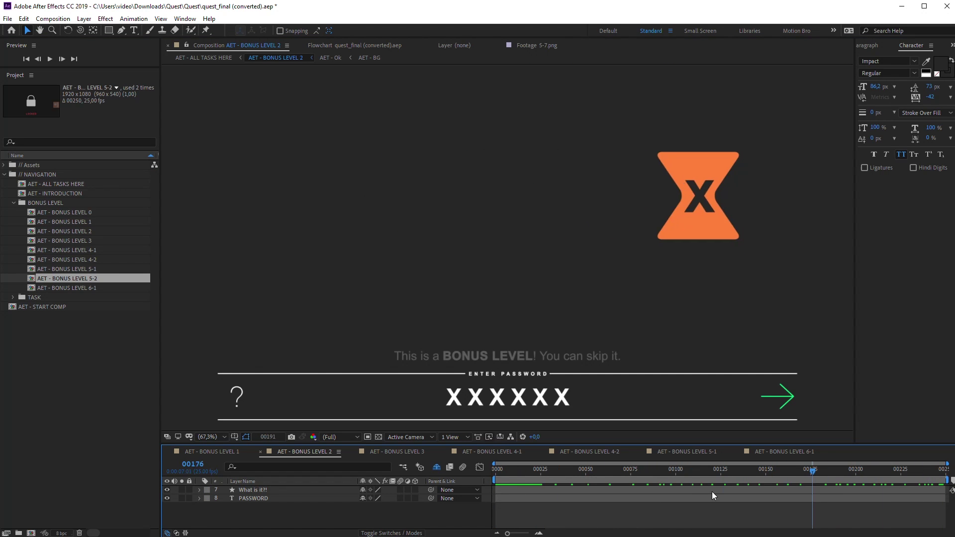
click(412, 452)
click(476, 452)
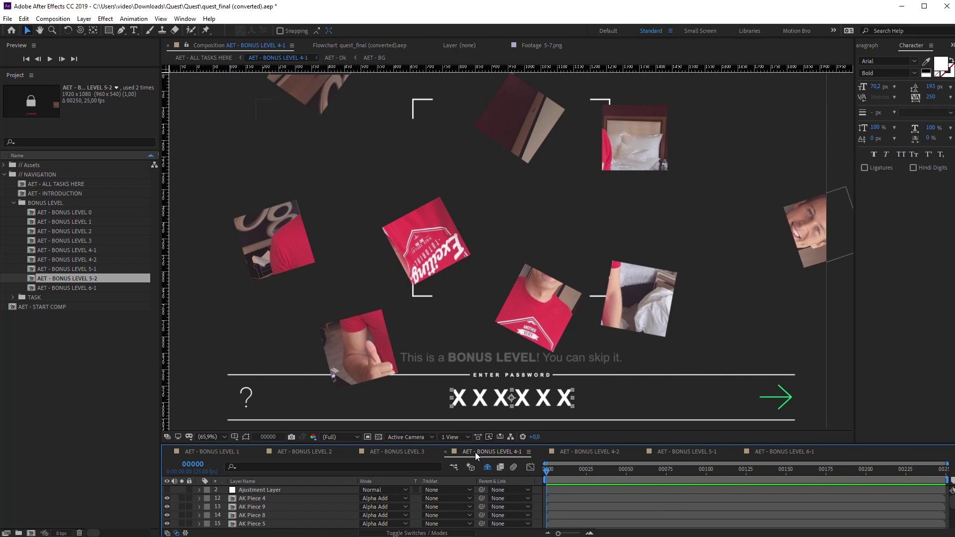
click(580, 453)
key(c)
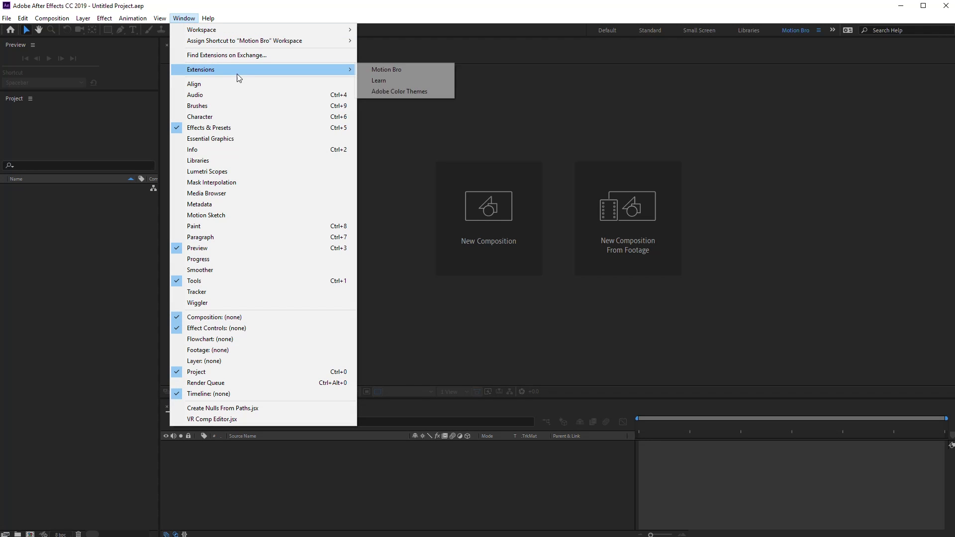
Open the Motion Bro panel and show its installed packs
click(378, 69)
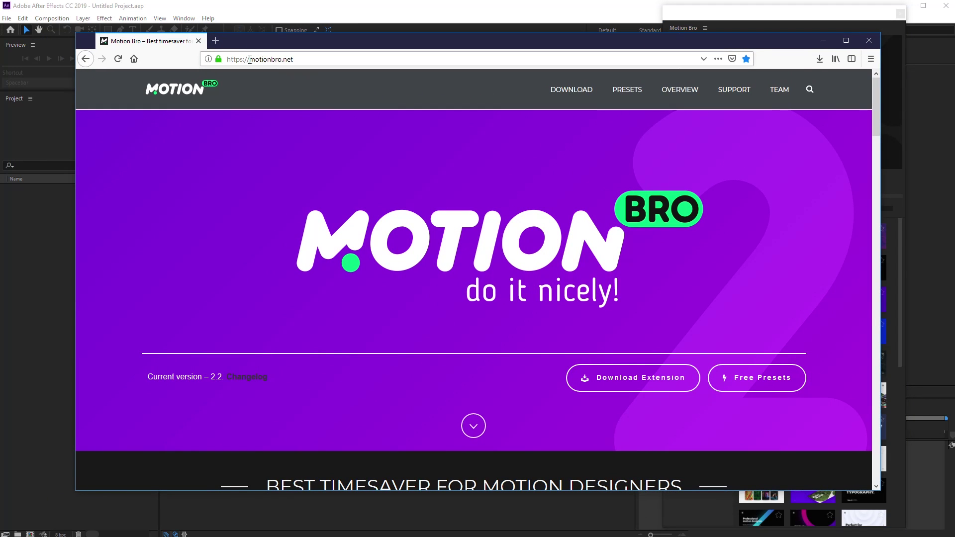
click(249, 60)
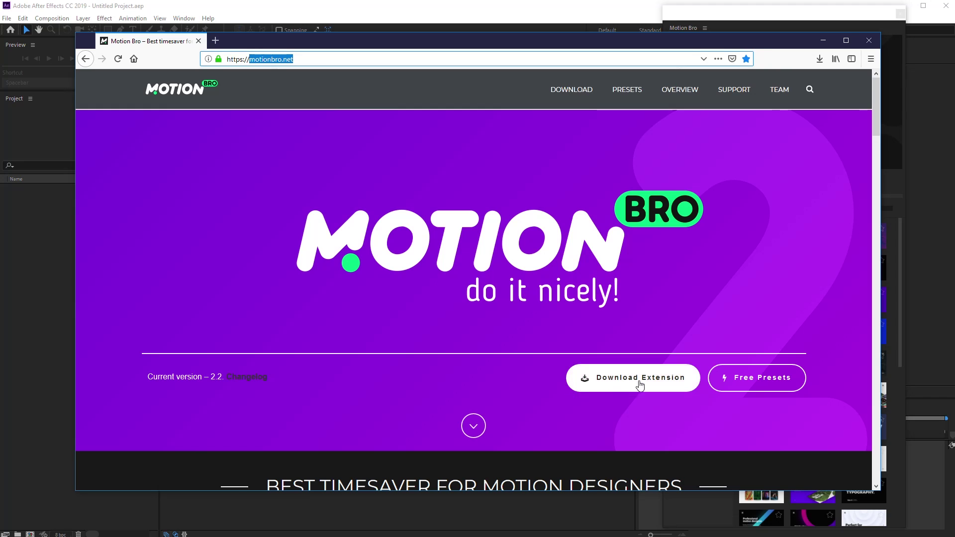
click(869, 41)
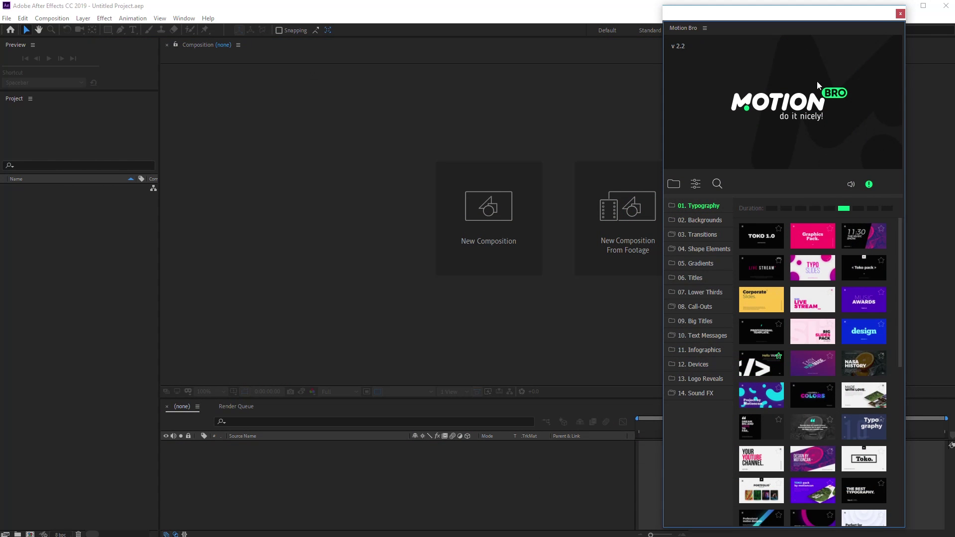
click(673, 186)
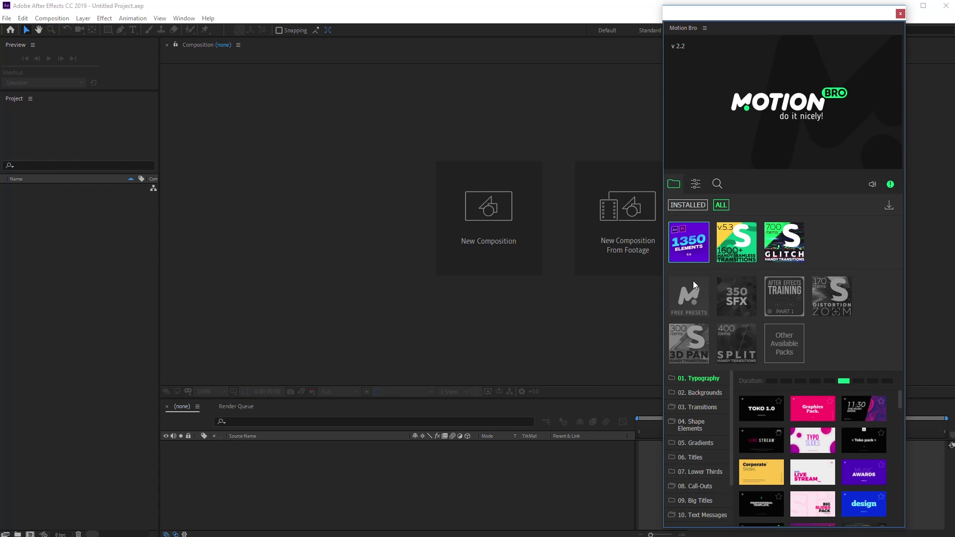
Download the free presets pack from its web page
click(695, 308)
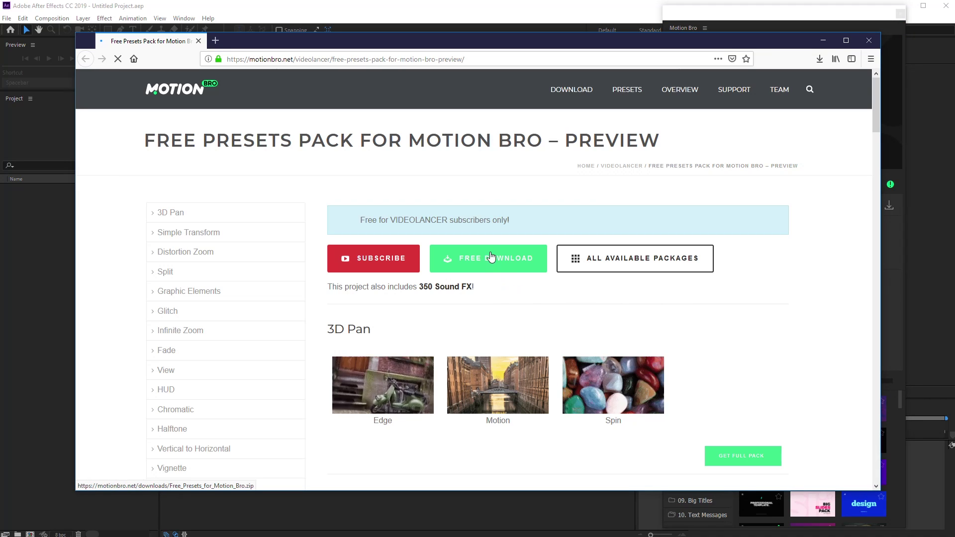
click(503, 254)
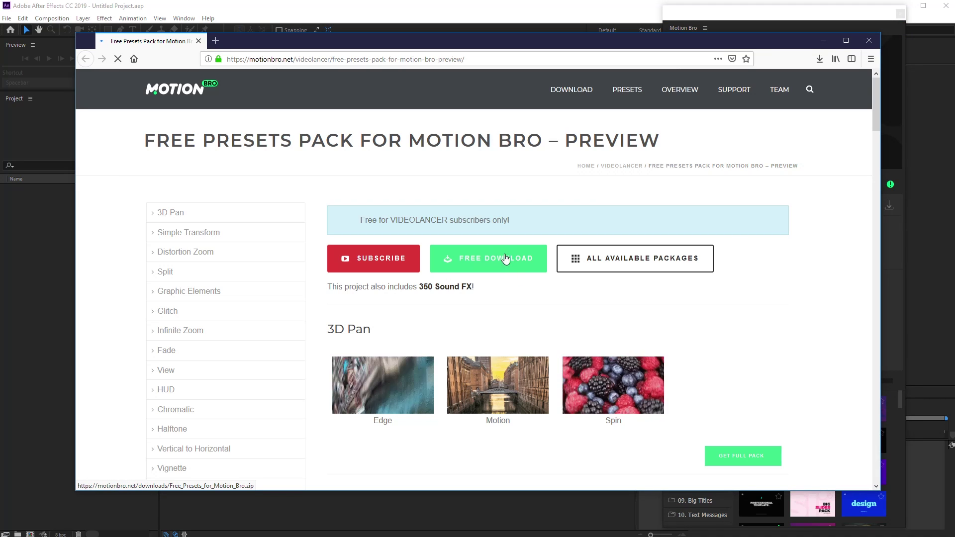
click(822, 40)
Install the training pack from AET.list and build its start comp
click(890, 206)
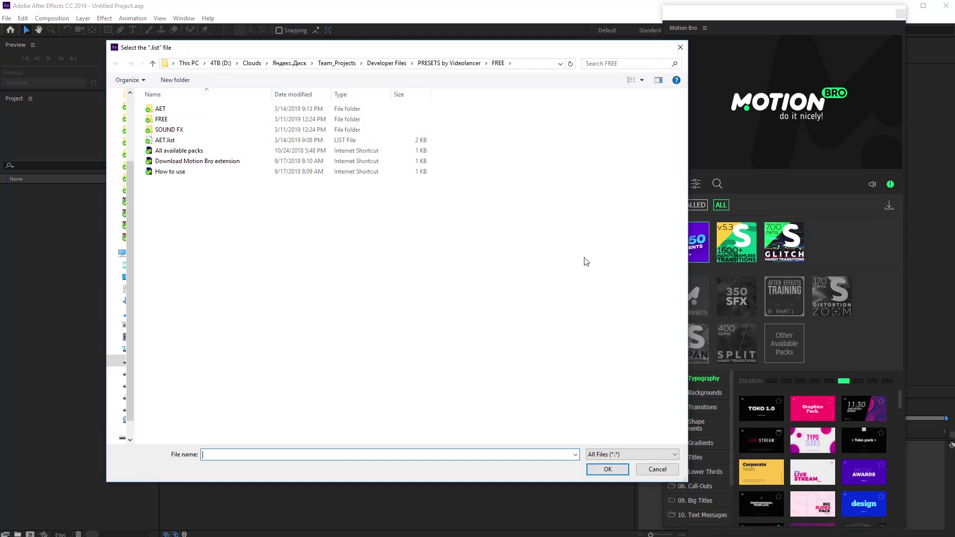
double_click(167, 142)
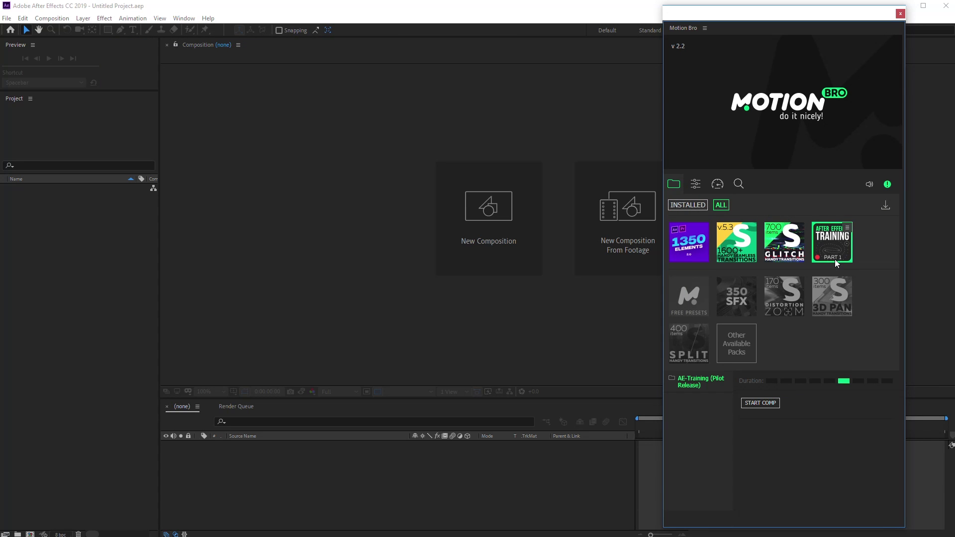
click(759, 405)
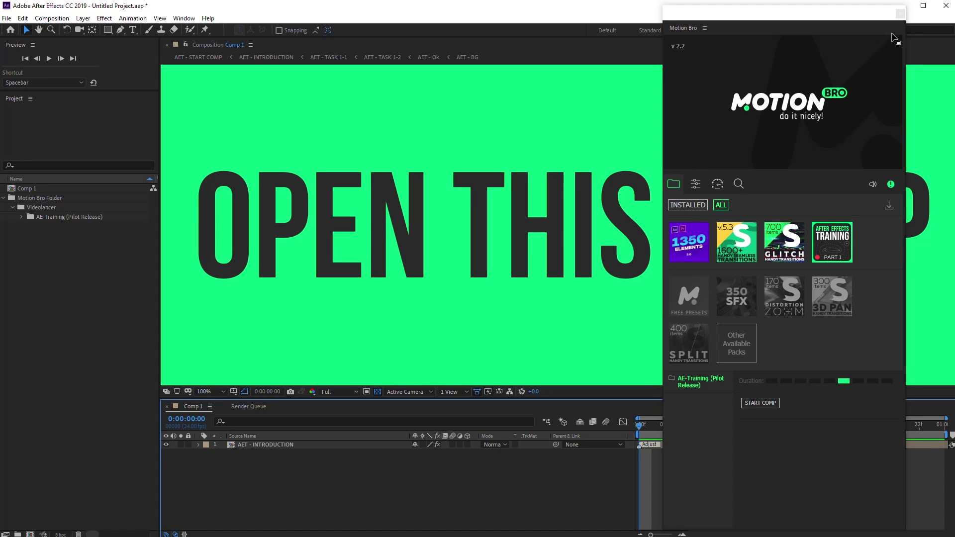
Close Motion Bro and scrub through the AET - INTRODUCTION comp's animation
click(900, 13)
double_click(347, 449)
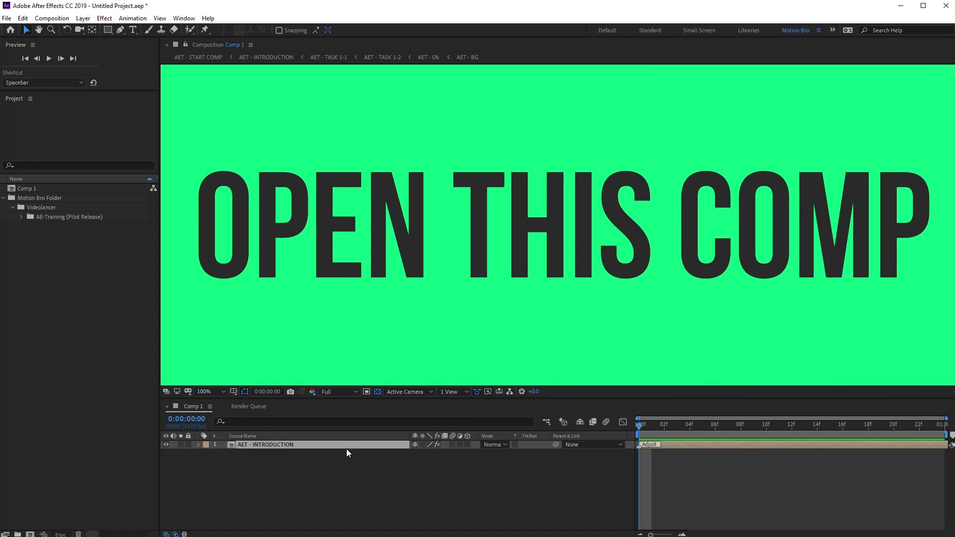
drag(432, 426, 892, 448)
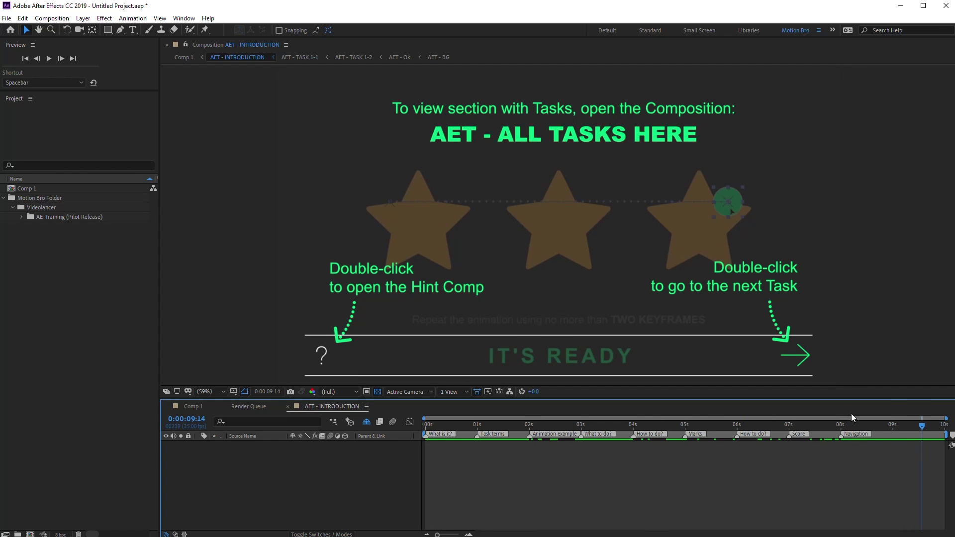
Enter 1184 on the final level, then scrub the Congratulations screen to the QR-code frame
double_click(796, 355)
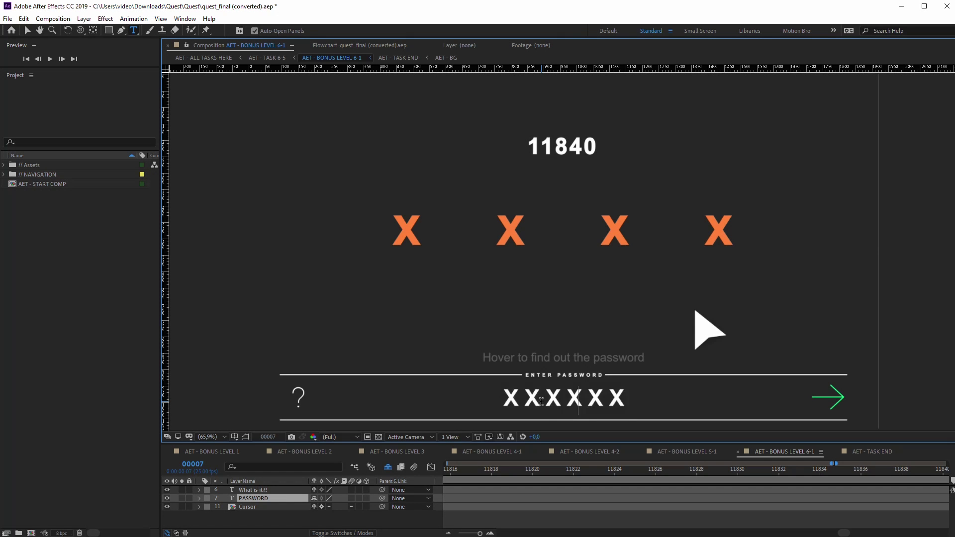
text(1184)
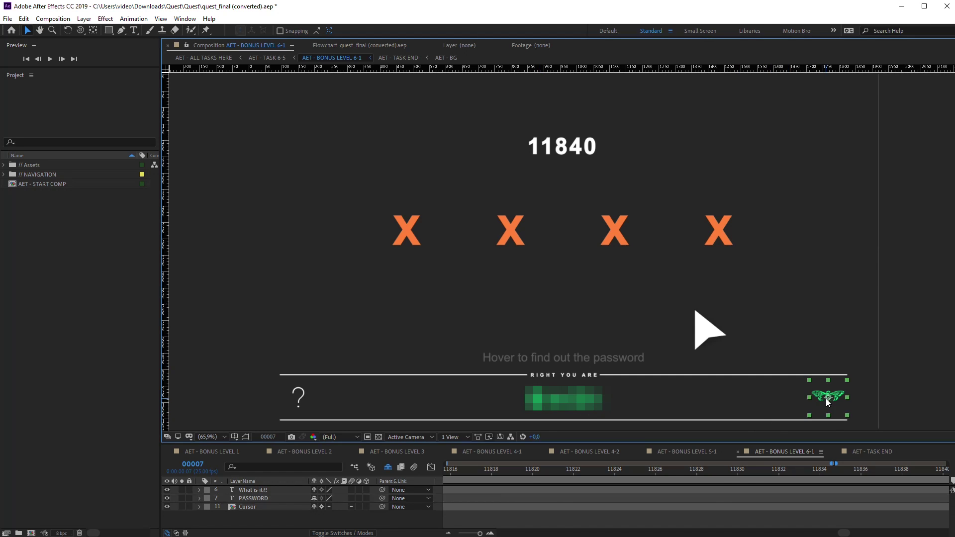
double_click(826, 398)
drag(560, 471, 776, 469)
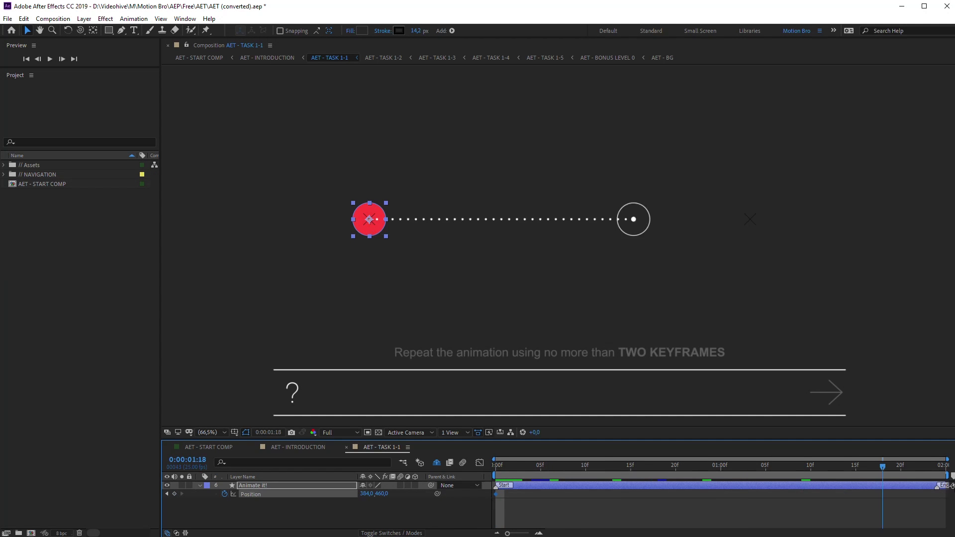
Move the red circle onto the target, spin it along the spiral, and reveal the Task 6-2 hint
drag(382, 237, 751, 230)
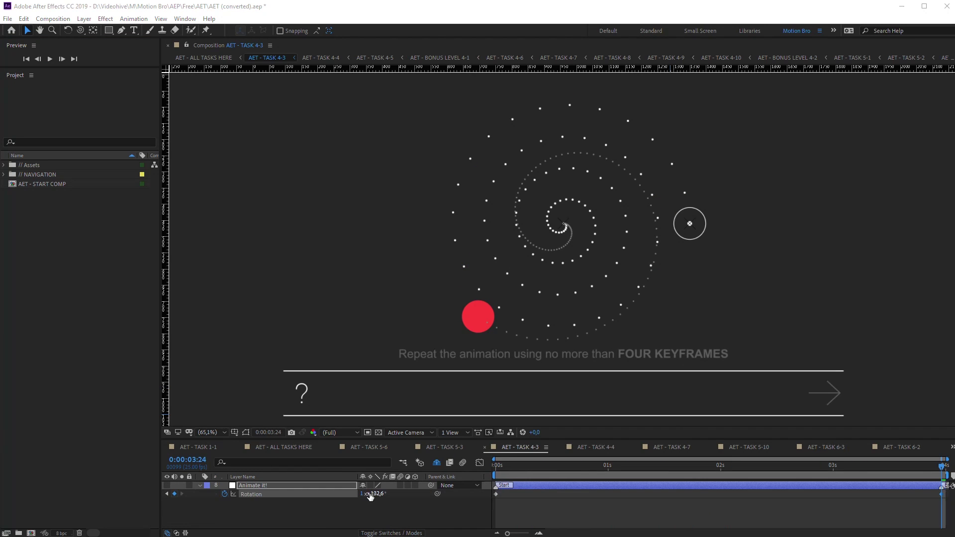
drag(438, 495, 883, 508)
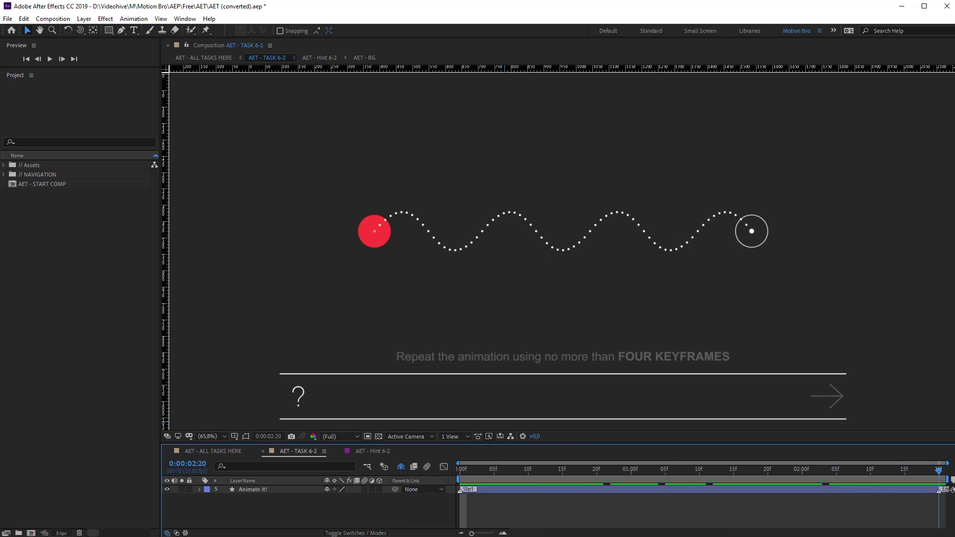
click(304, 404)
drag(411, 372, 701, 387)
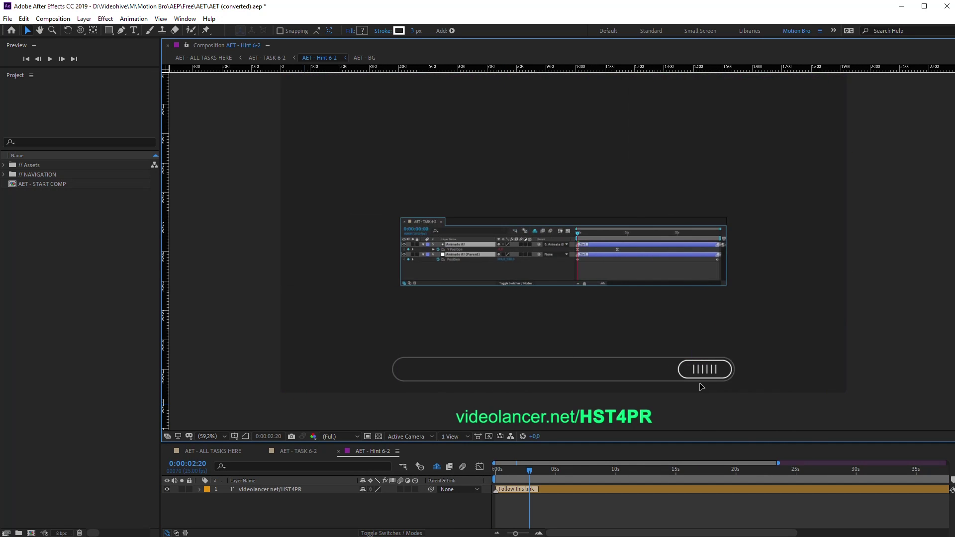
key(/)
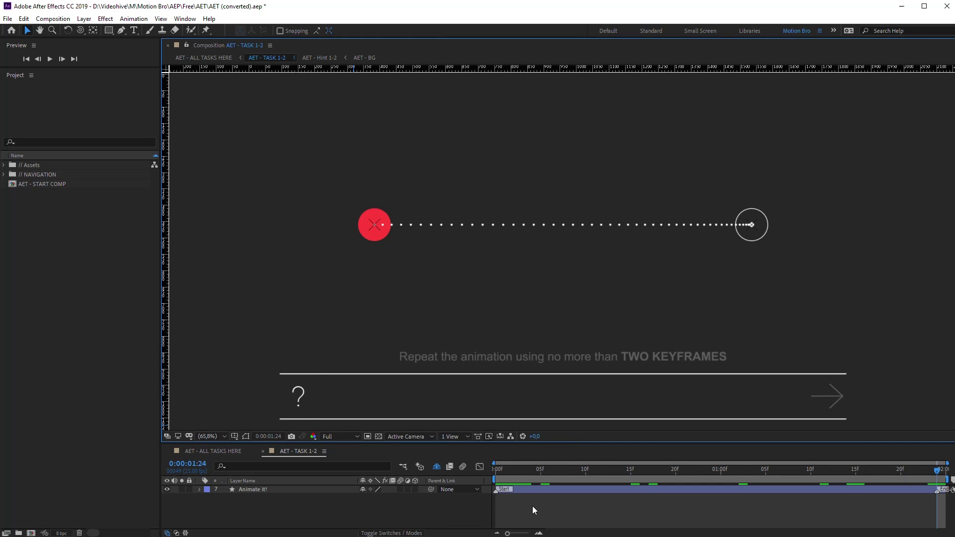
Open the Task 1-2 hint and copy its TAKETONES.COM link text
double_click(300, 398)
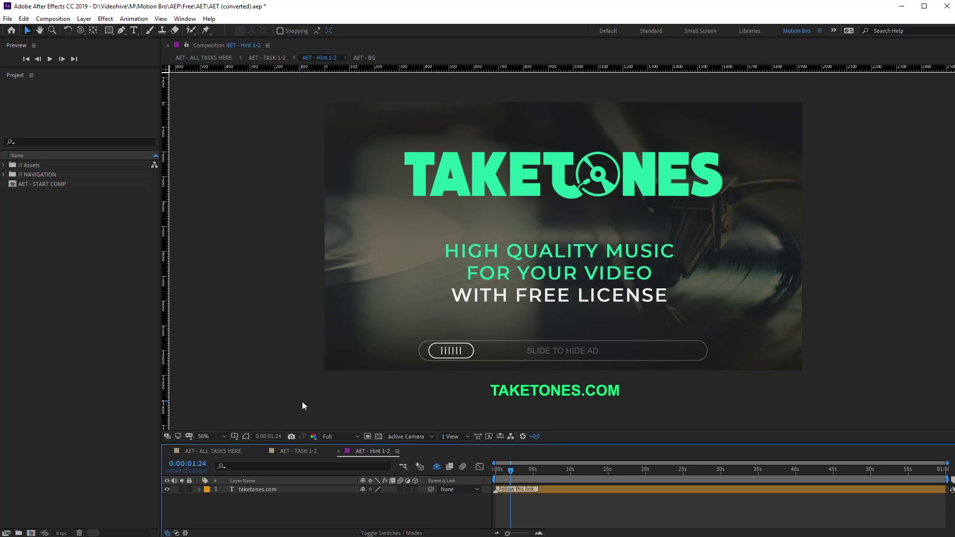
double_click(546, 391)
right_click(534, 398)
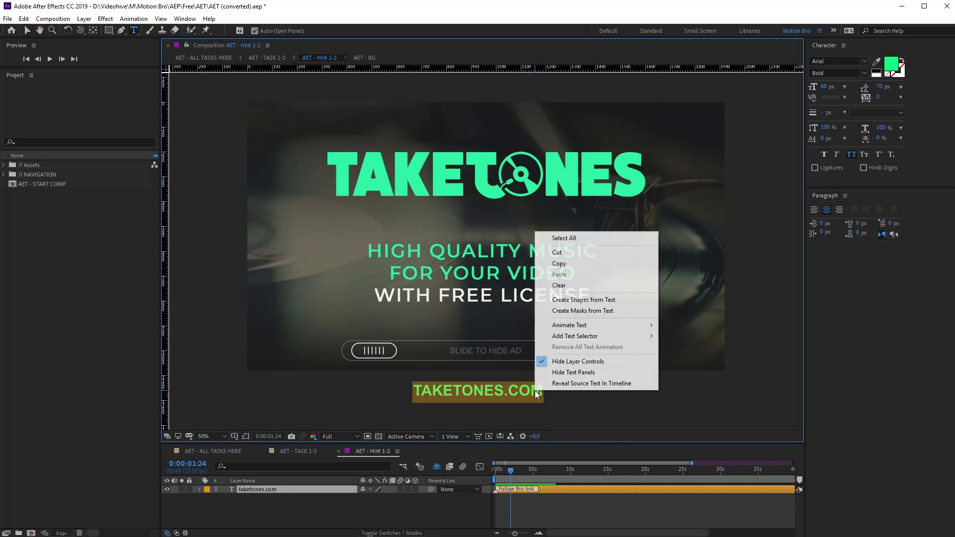
click(560, 264)
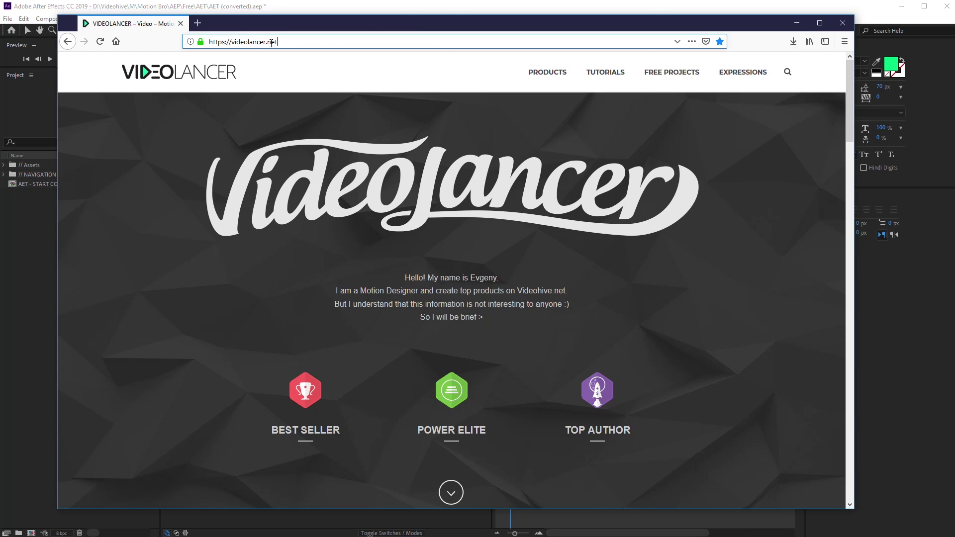
Load taketones.com from the copied address, open the Ambient genre and play Drown In You
right_click(221, 40)
click(248, 87)
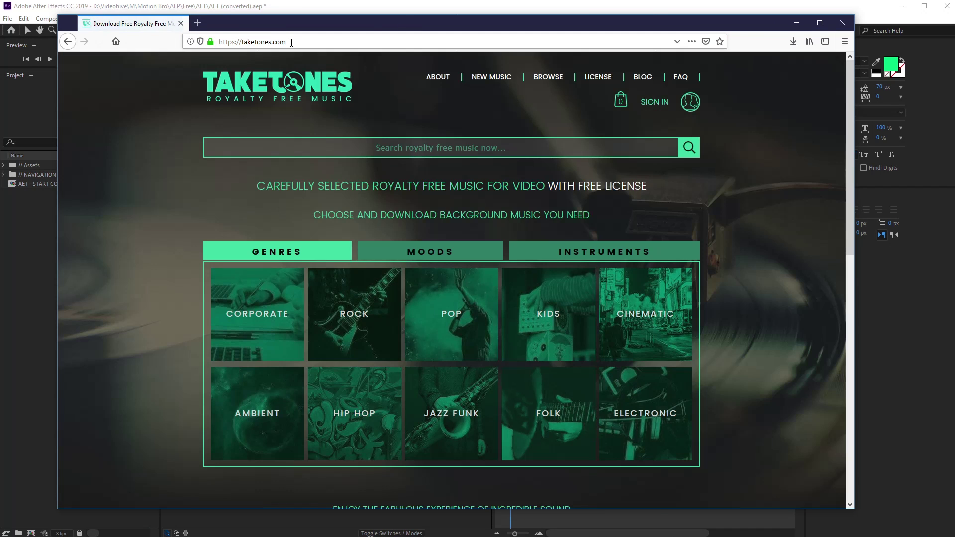
click(264, 425)
scroll(263, 413, down, 5)
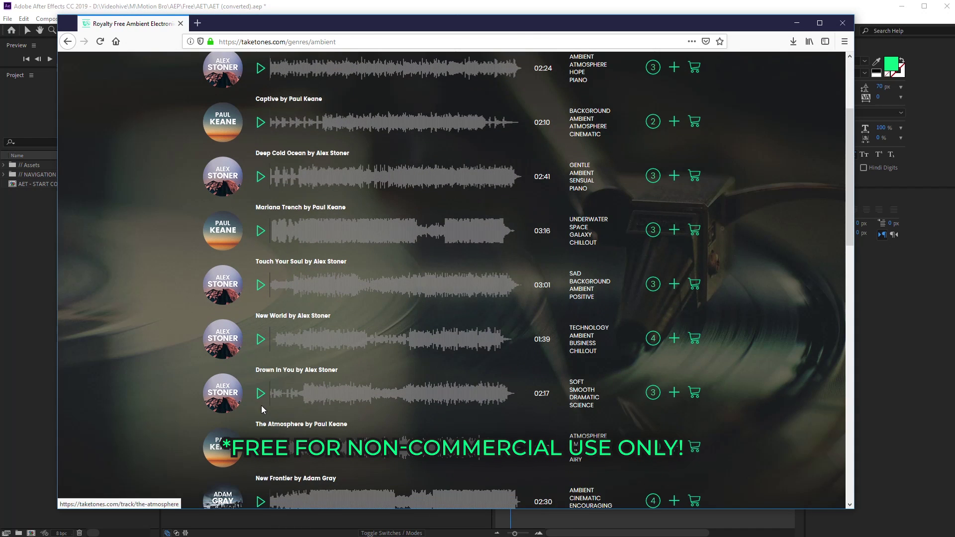
click(259, 403)
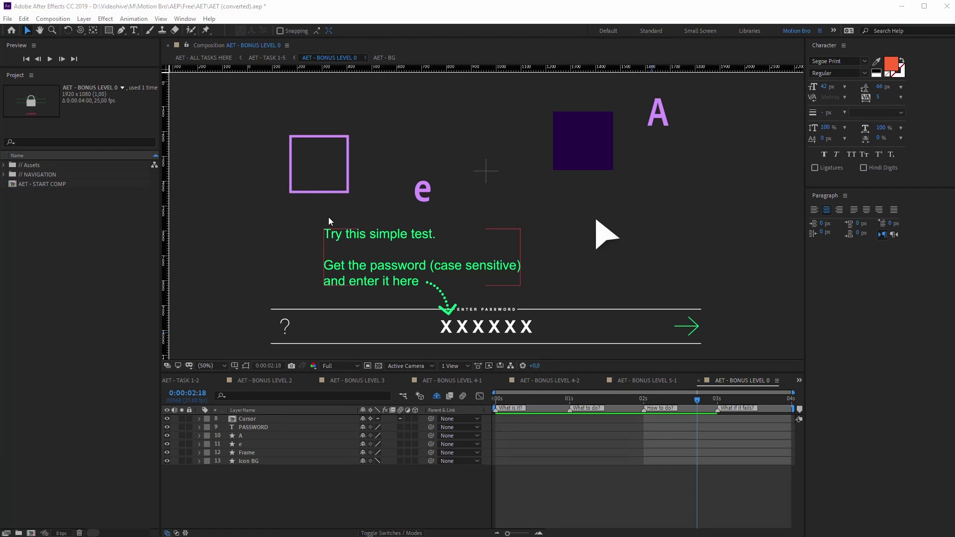
Assemble the Ae icon by moving the frame, purple square, e, A and arrow into place
click(321, 175)
drag(320, 174, 488, 181)
drag(591, 150, 494, 181)
drag(426, 194, 500, 175)
drag(657, 118, 506, 164)
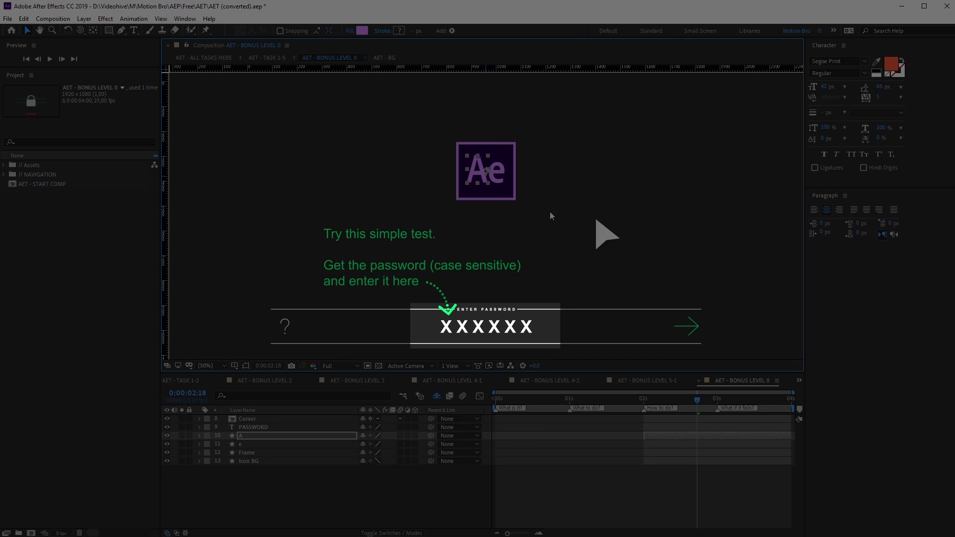
drag(601, 233, 512, 195)
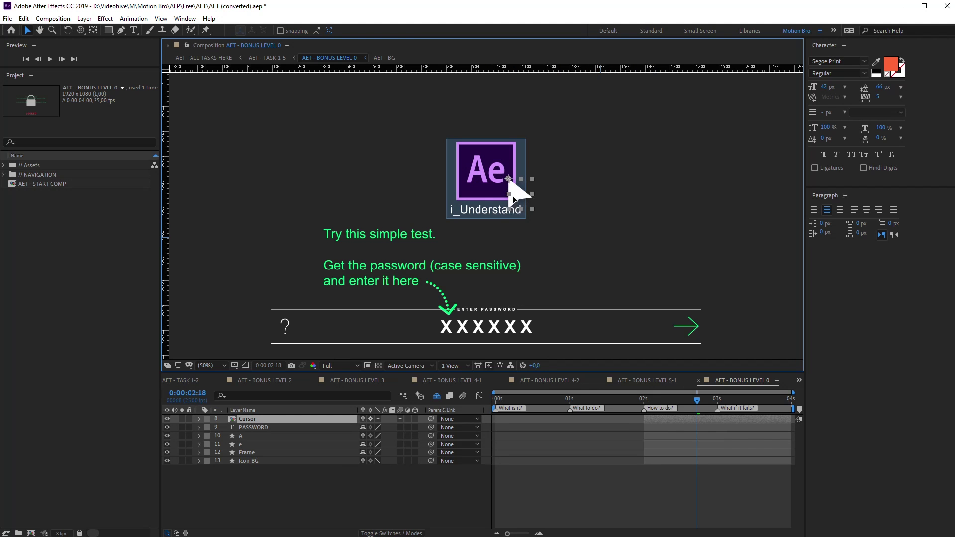
Enter i_Understand as the bonus level 0 password
double_click(500, 331)
text(i_Under)
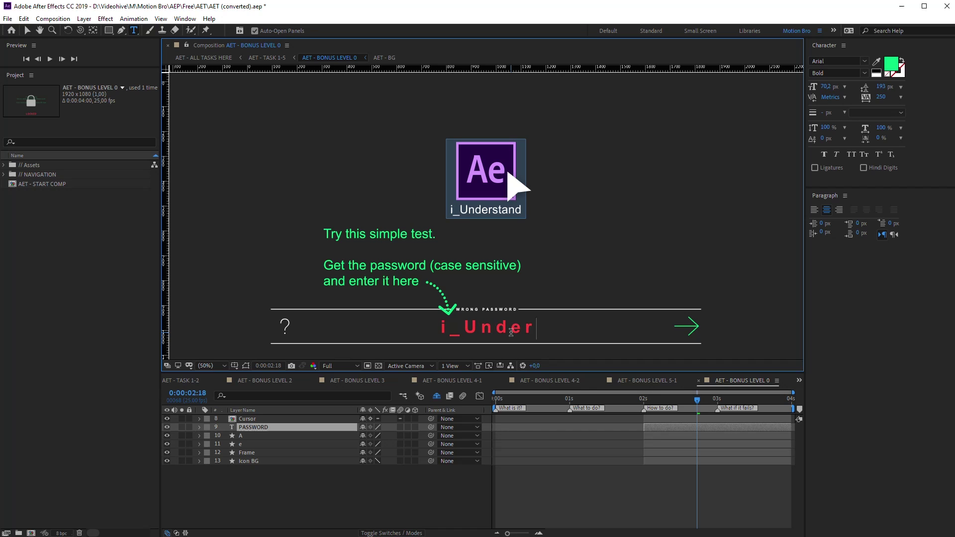
text(stand)
click(699, 407)
Open bonus level 1, play its letter sequence and move the arrow onto the third X
double_click(690, 339)
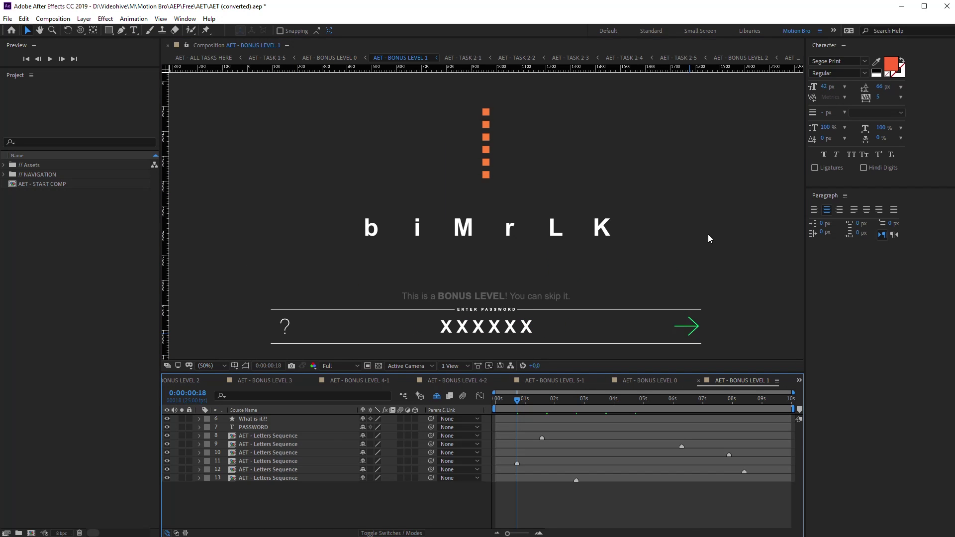
drag(511, 402, 568, 402)
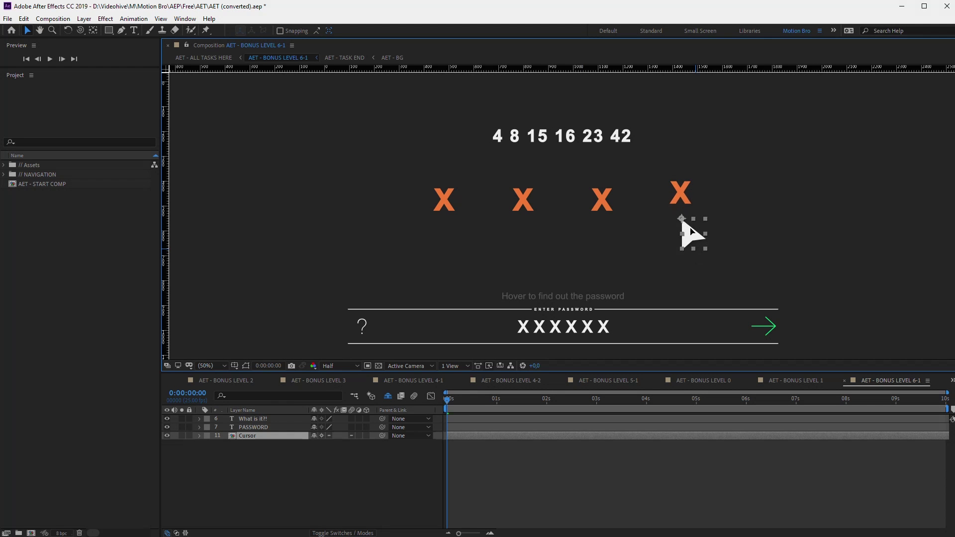
mouse_move(694, 234)
mouse_down()
mouse_move(687, 213)
mouse_move(696, 246)
mouse_up()
drag(628, 222, 606, 214)
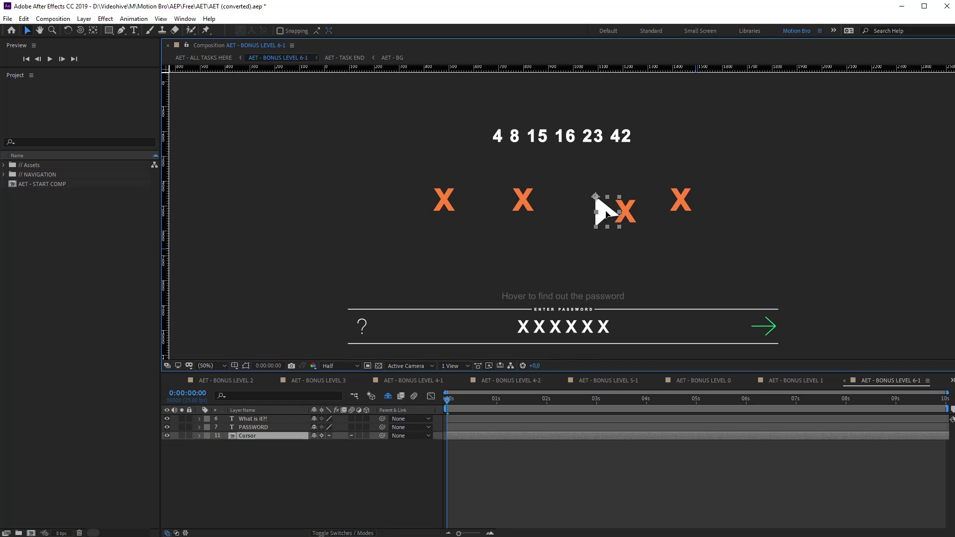